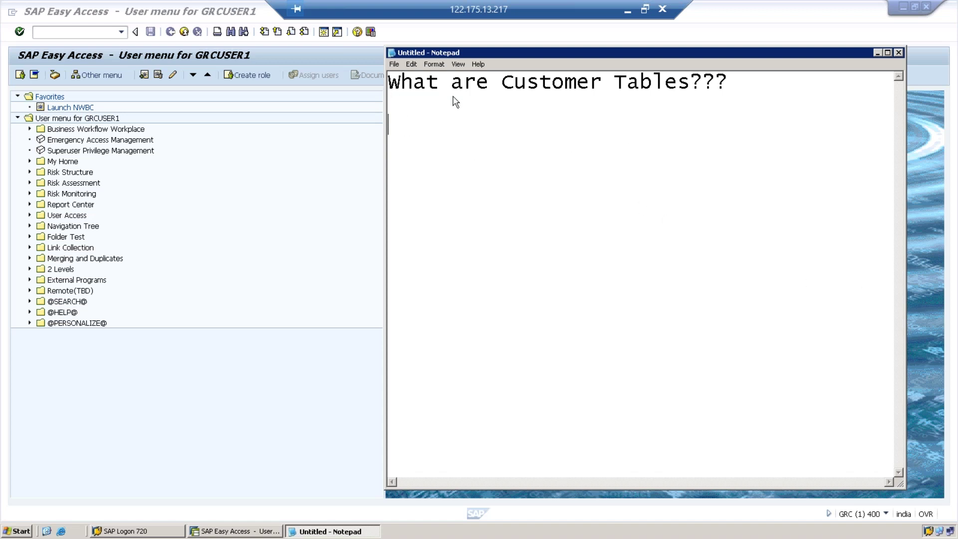
Step: Add SU22 and Su24 lines below the Customer Tables heading
click(743, 86)
key(Return)
key(Return)
text(SU22)
key(Return)
text(Su24)
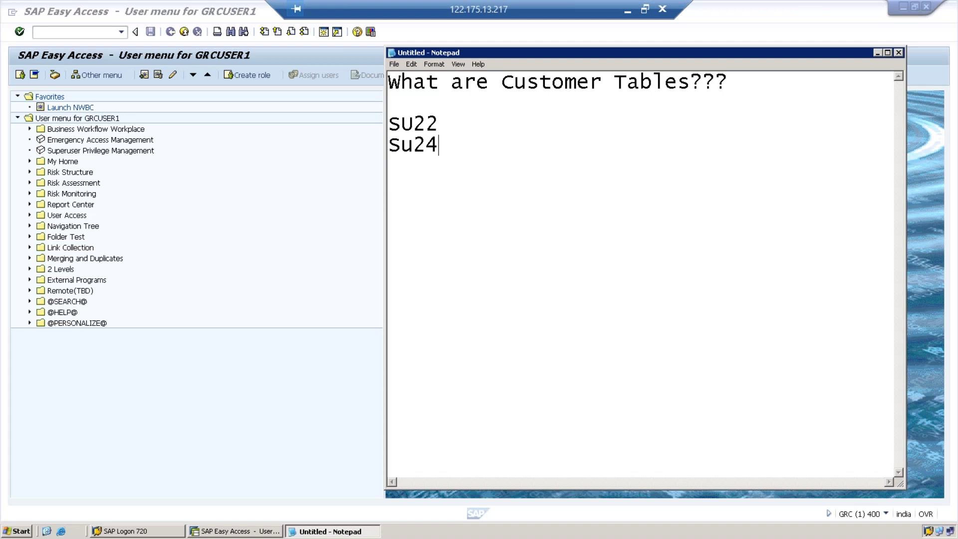
Step: List the tables USOBT and USOBX under SU22, leaving a blank line before Su24
click(484, 123)
text(---)
key(BackSpace)
key(BackSpace)
key(BackSpace)
key(BackSpace)
key(BackSpace)
key(BackSpace)
text(2)
key(Return)
text(U)
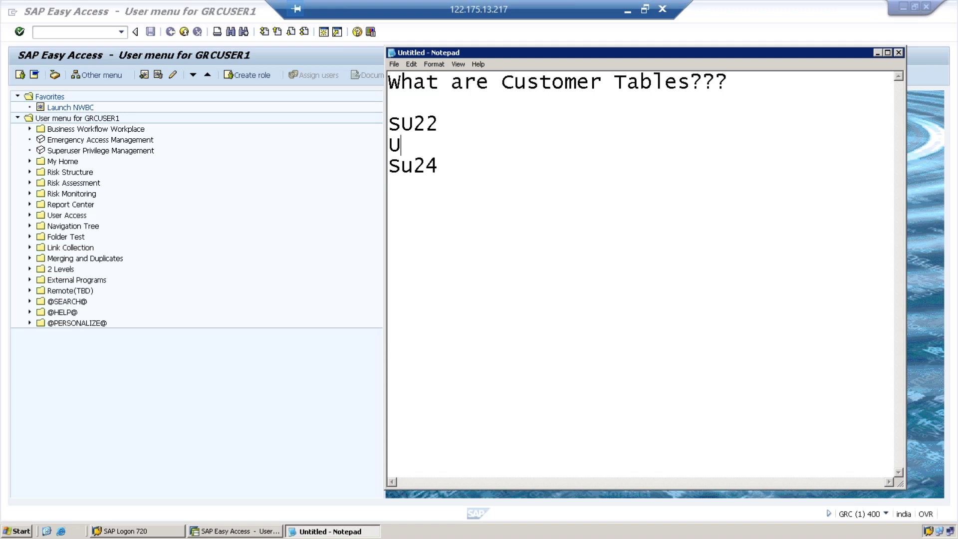
text(SOBT)
key(Return)
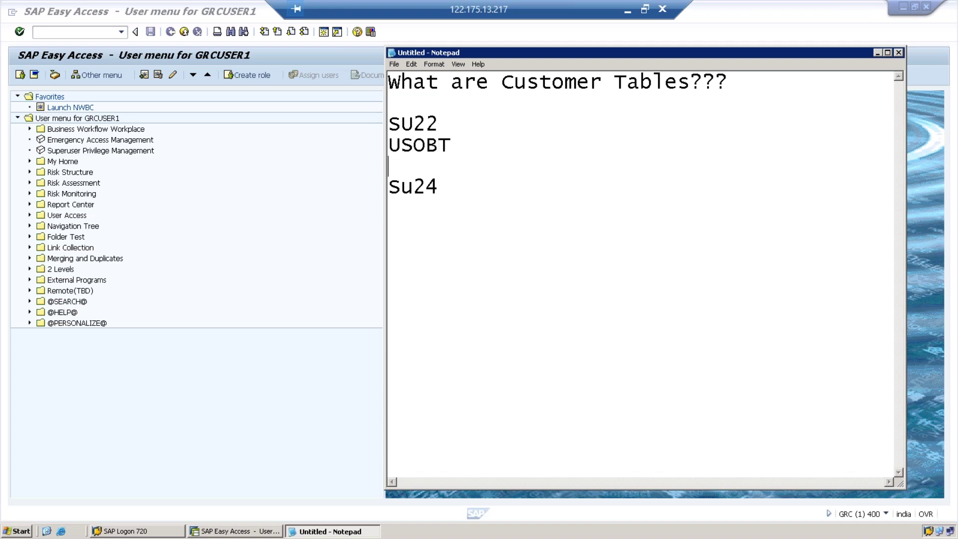
text(USOBX)
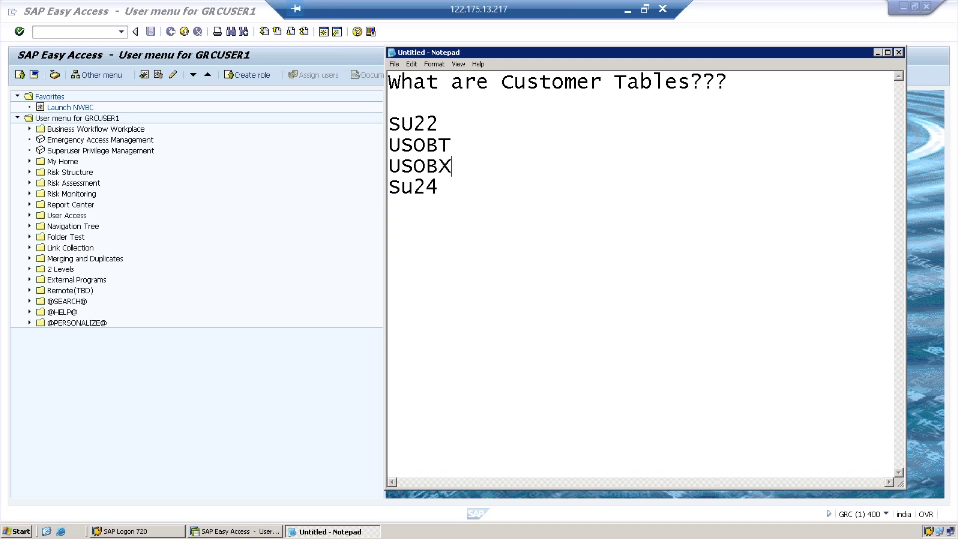
key(Return)
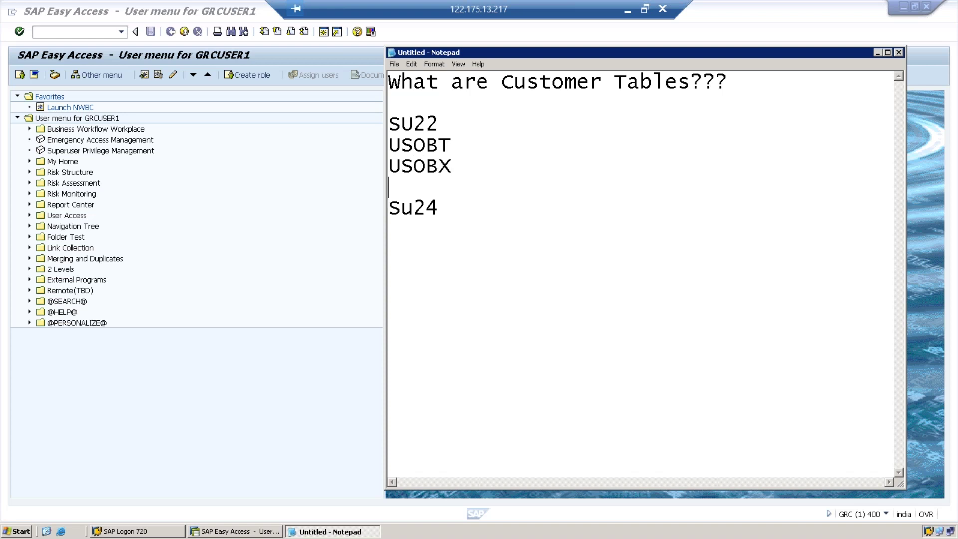
Step: Correct 'Su24' to 'SU24' in the notes
click(413, 214)
key(BackSpace)
text(U)
Step: Add the customer tables USOBT_C and USOBX_C on separate lines under SU24
click(452, 211)
key(Return)
text(USOBT_)
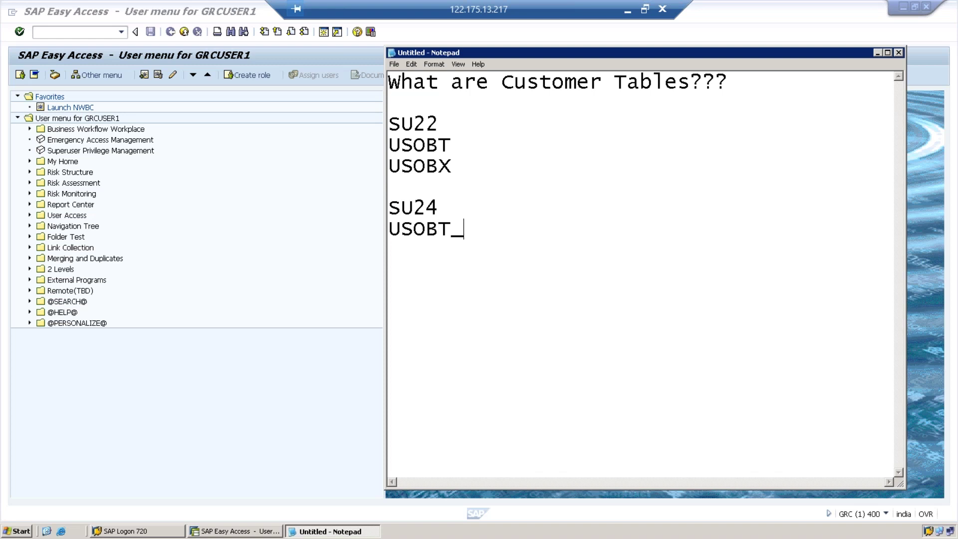
text(X)
key(Return)
key(BackSpace)
key(BackSpace)
text(C)
key(Return)
text(USOBX)
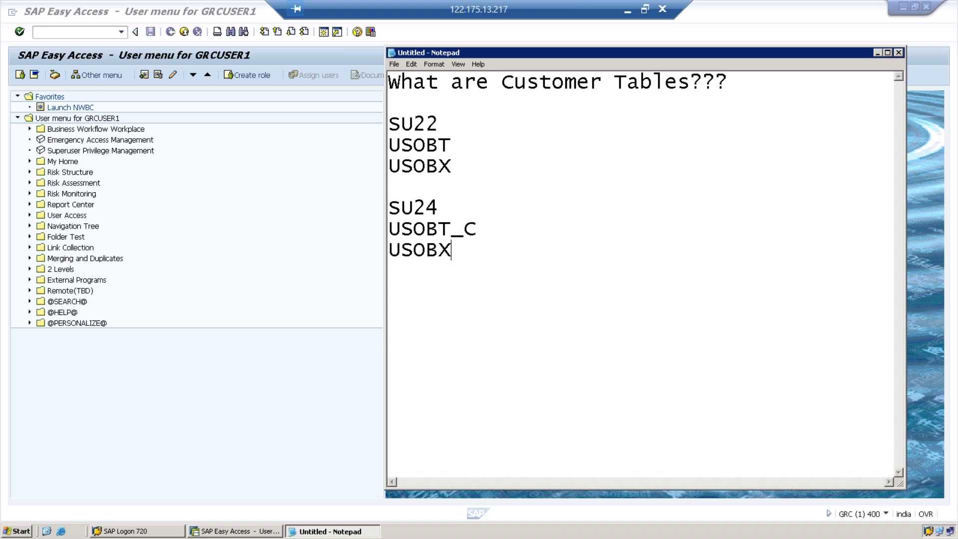
text(_C)
Step: Highlight the USOBT_C/USOBX_C and USOBT/USOBX line pairs to compare them
drag(484, 253, 376, 225)
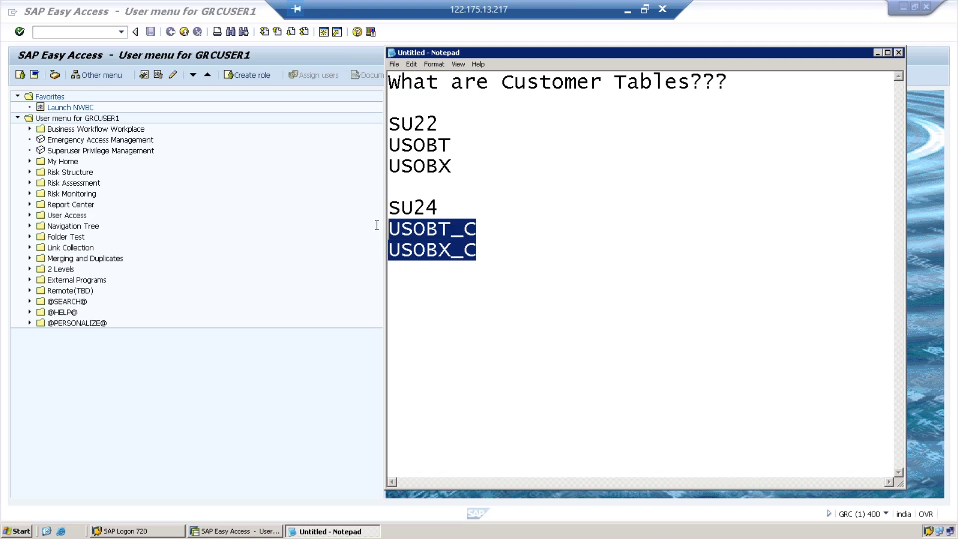
click(518, 238)
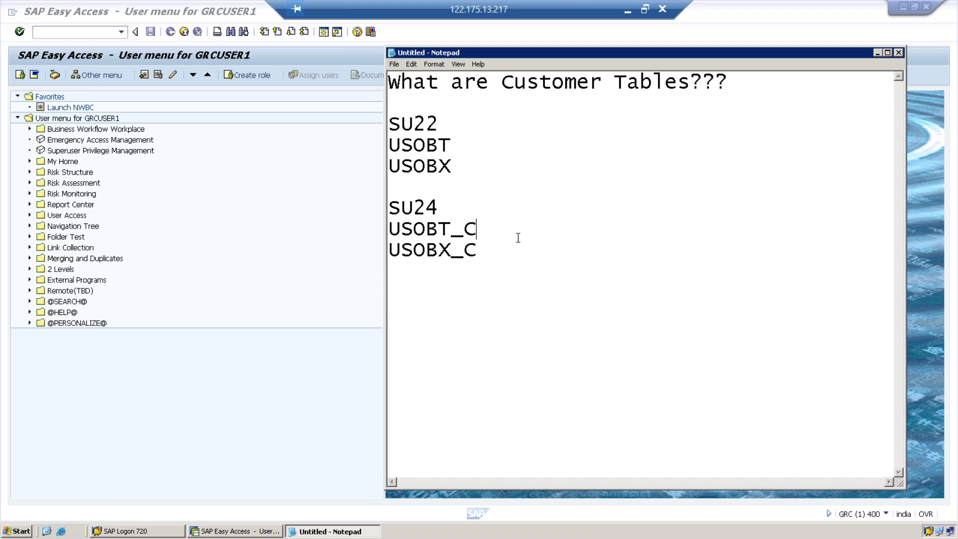
drag(484, 252, 376, 232)
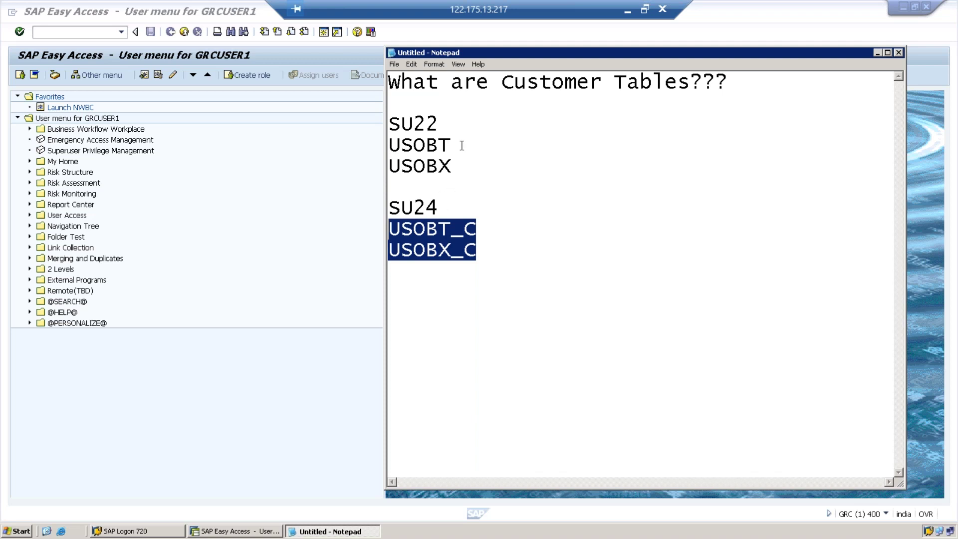
drag(454, 165, 376, 145)
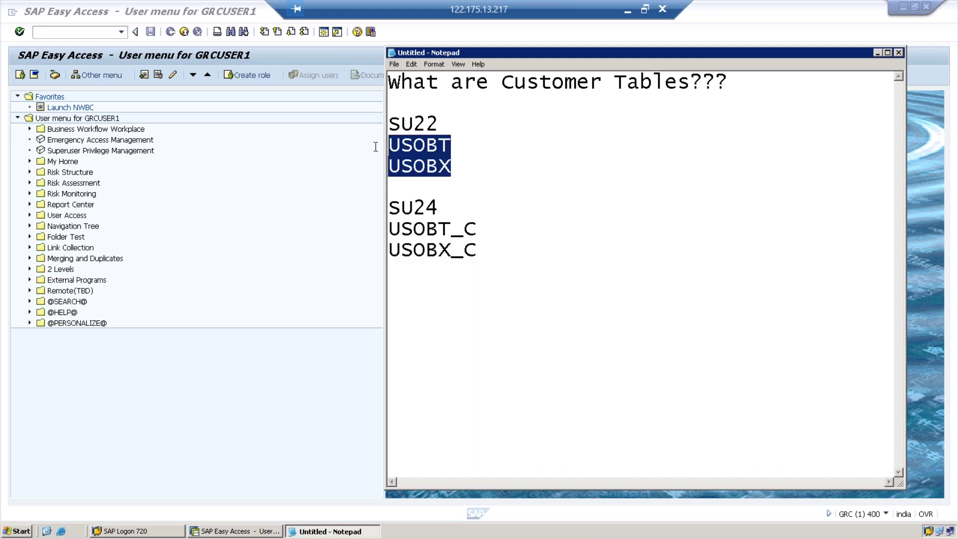
click(494, 250)
shift+click(385, 228)
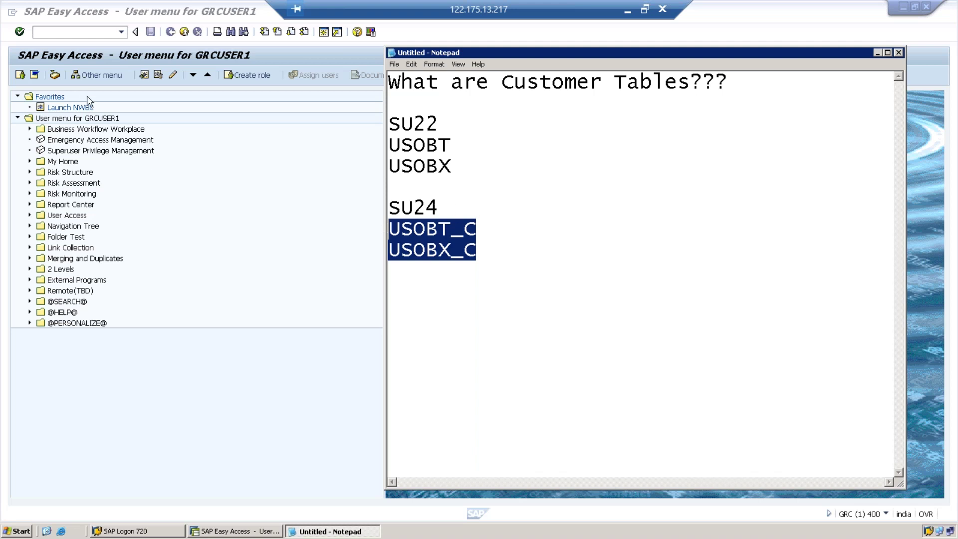
click(56, 32)
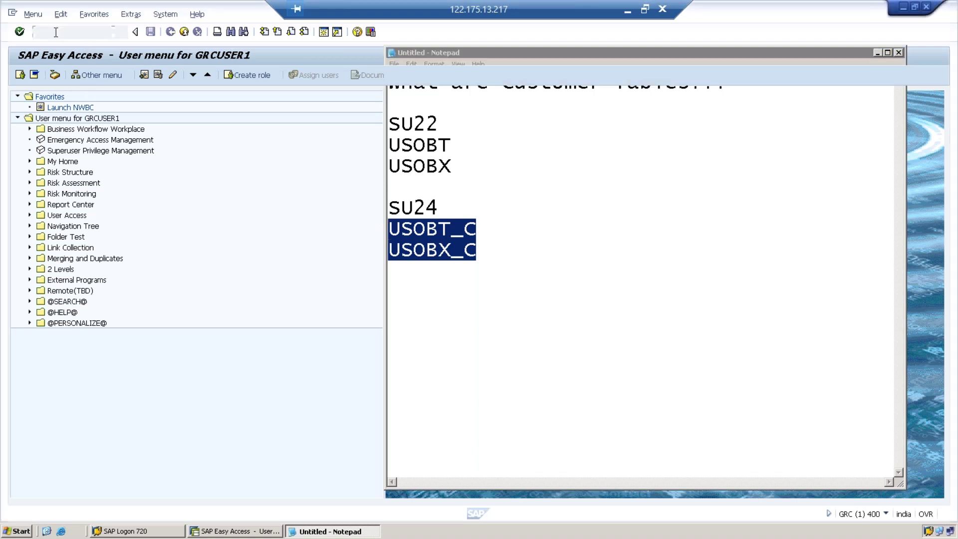
Step: Open table USOBT in SE16 and list its 37 entries for SU01
text(Se16)
key(Return)
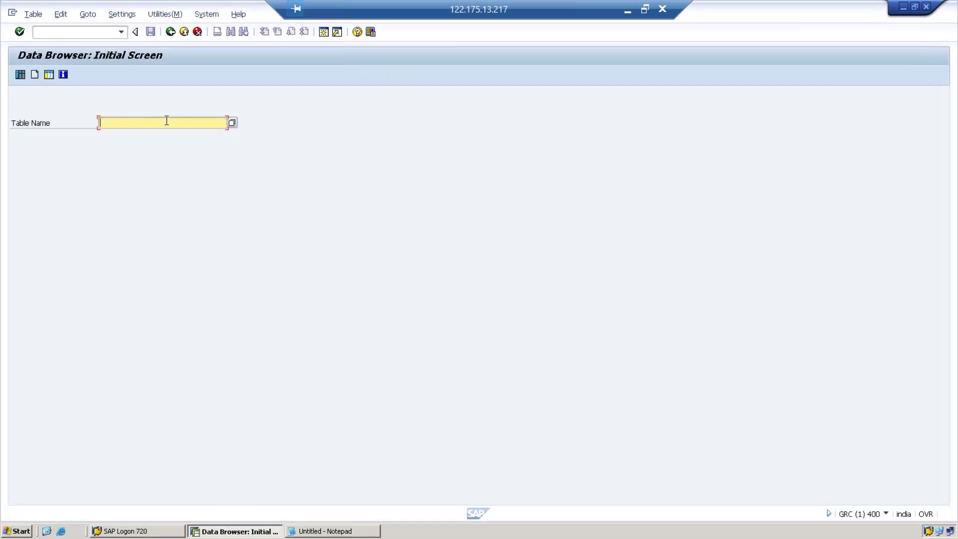
text(USOBT)
key(Return)
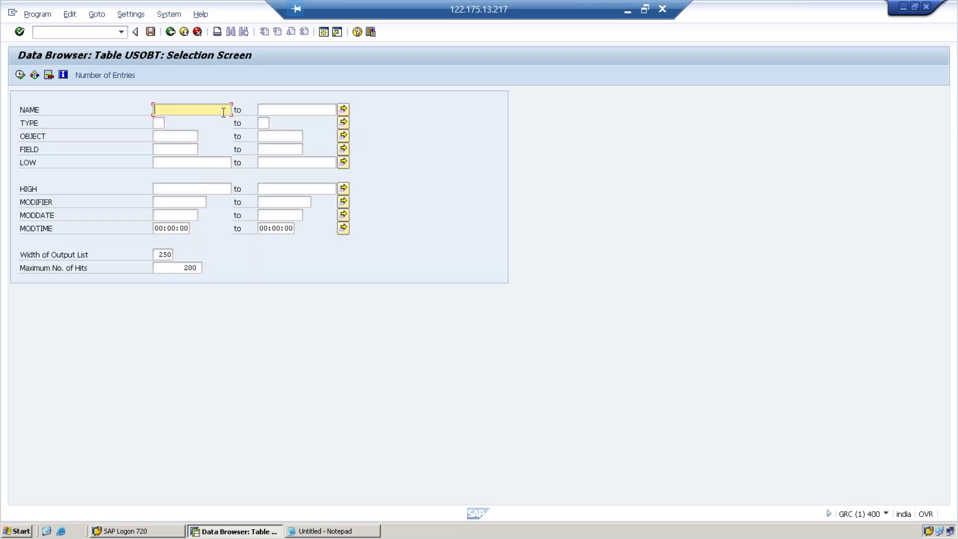
text(SU01)
click(20, 75)
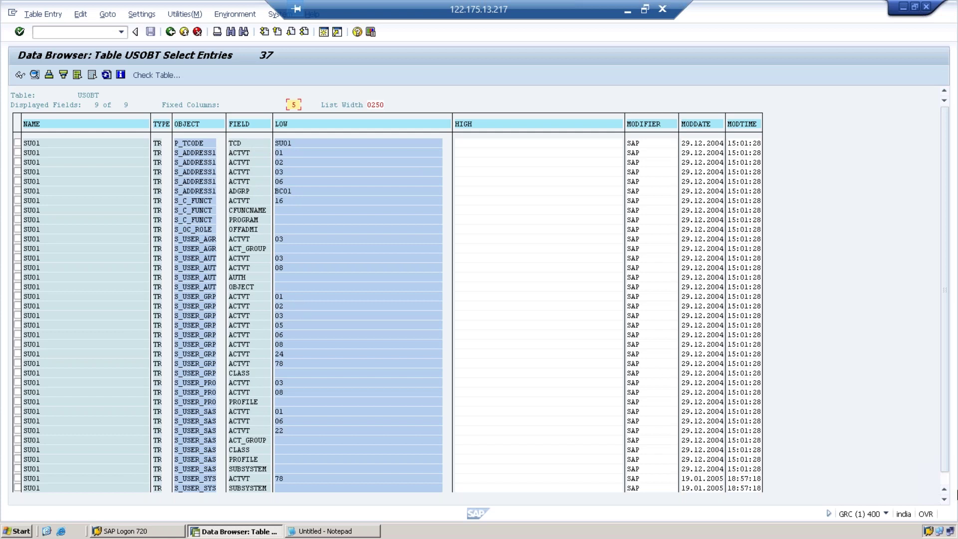
click(949, 483)
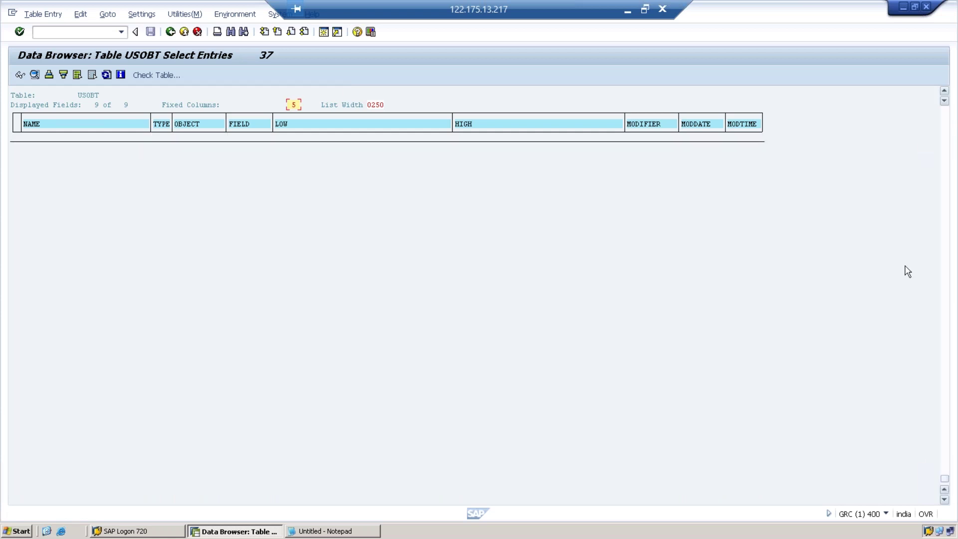
click(948, 121)
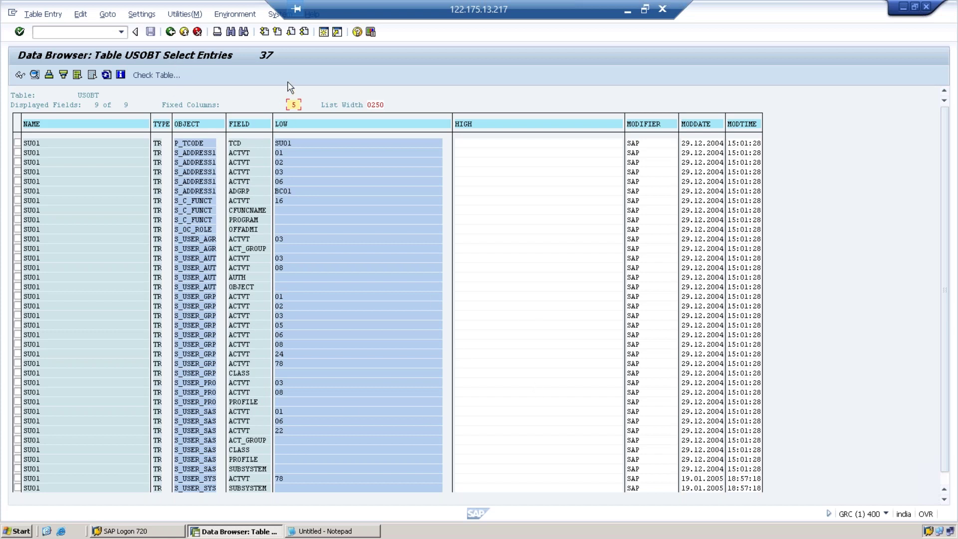
Step: In a new session, open table USOBX in SE16 with NAME set to SU01
click(324, 31)
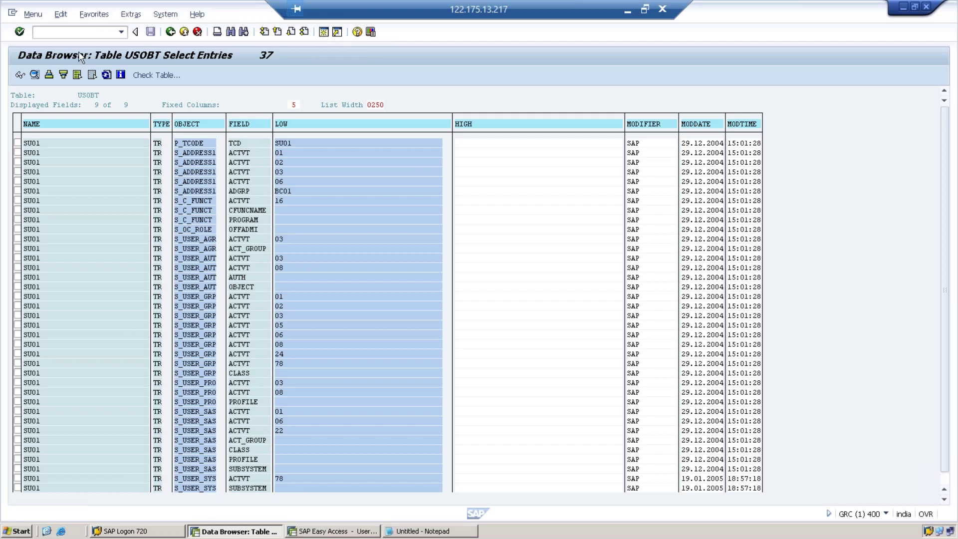
text(Se1)
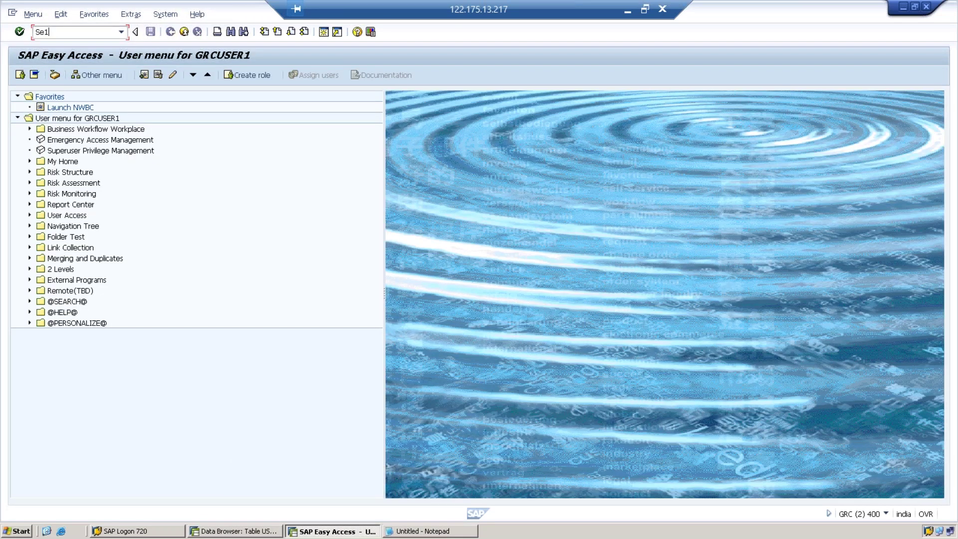
text(6)
key(Return)
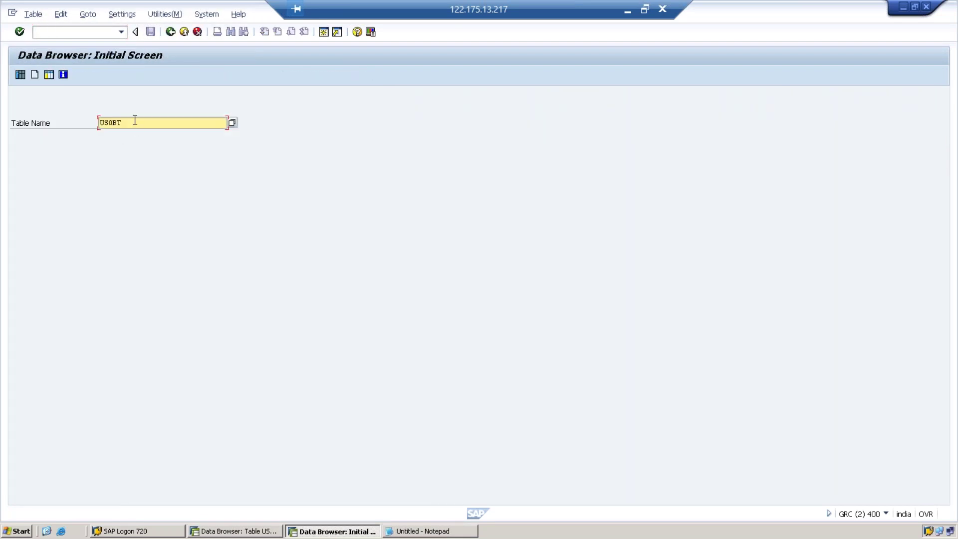
click(135, 121)
key(BackSpace)
text(X)
click(19, 74)
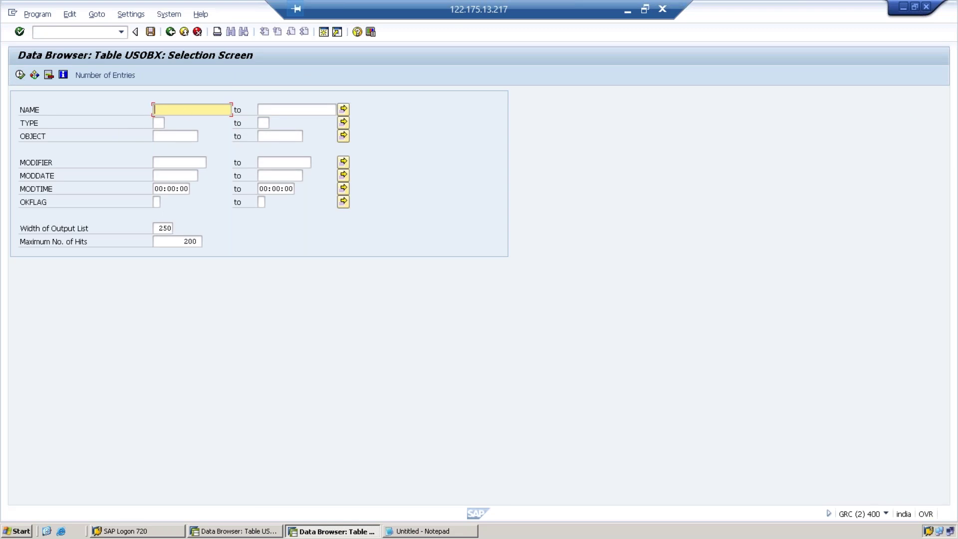
text(SU01)
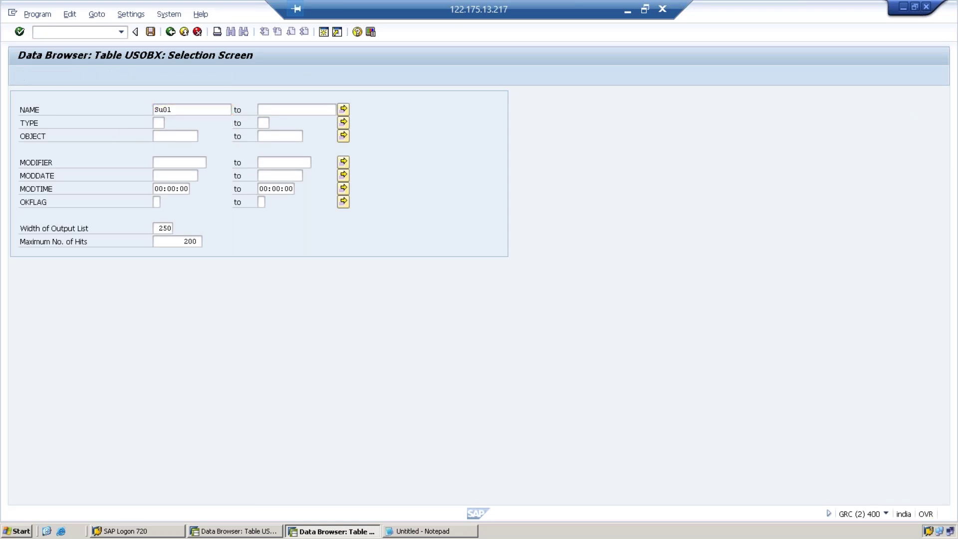
Step: Execute the USOBX selection to list its 55 SU01 entries with OKFLAG values
click(20, 75)
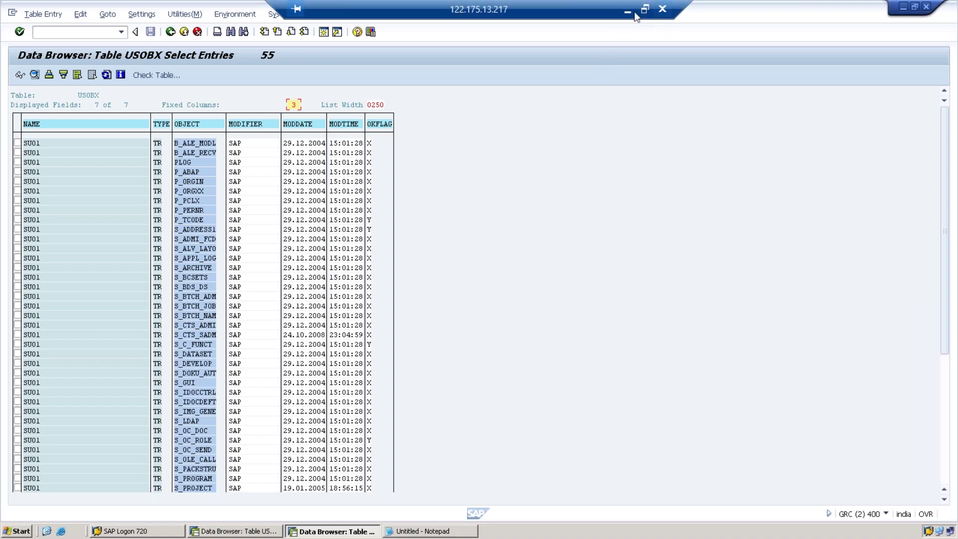
Step: Describe USOBT in the notes as '- Auth Values related to Tcode'
click(420, 529)
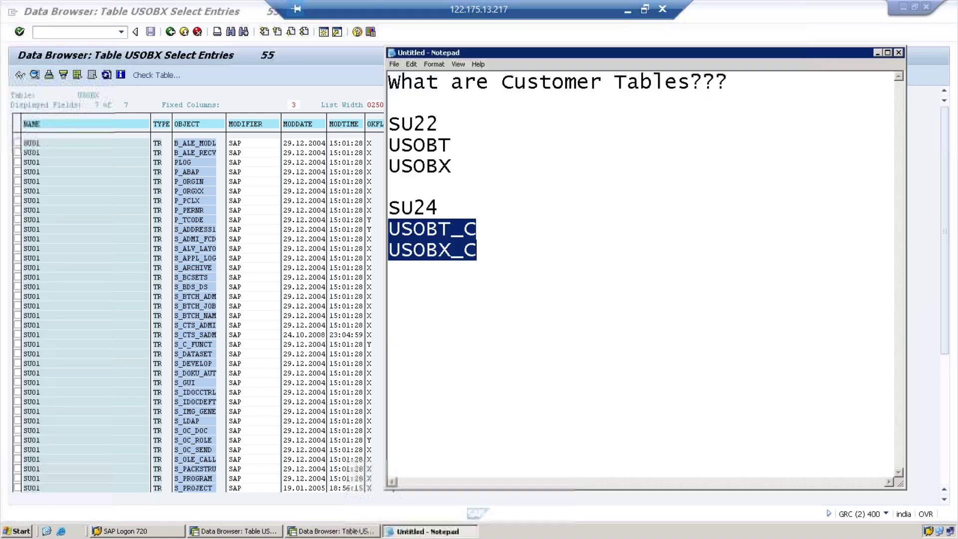
click(462, 144)
text(-)
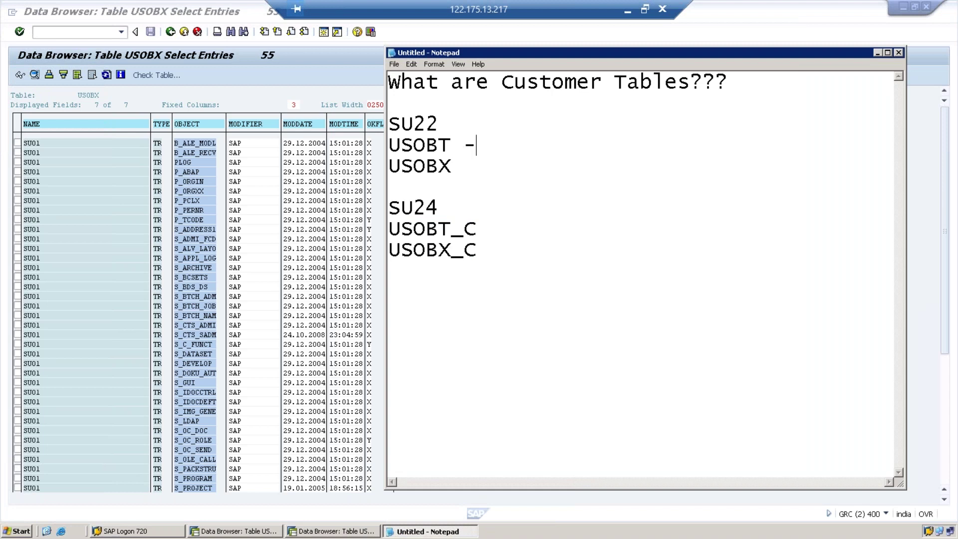
text( Auth Values)
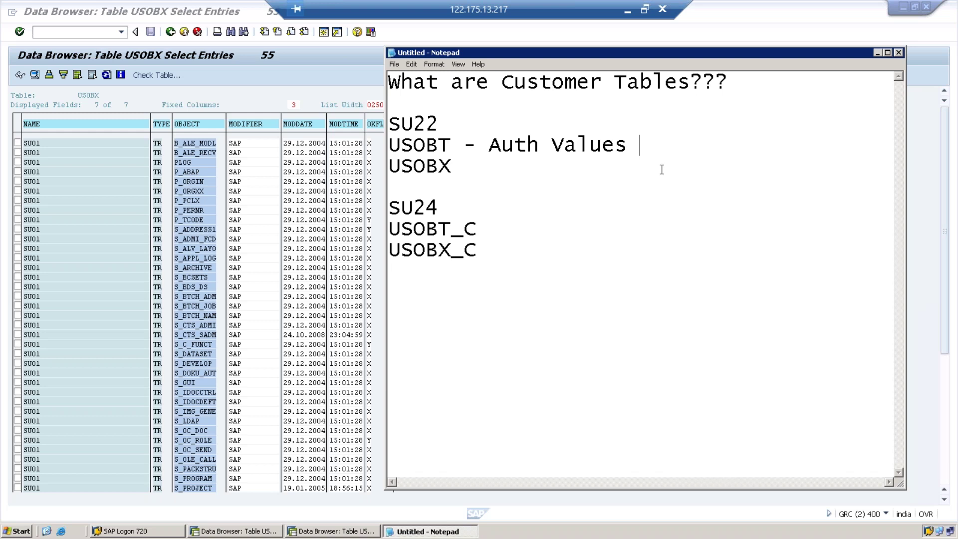
text(of Tcode)
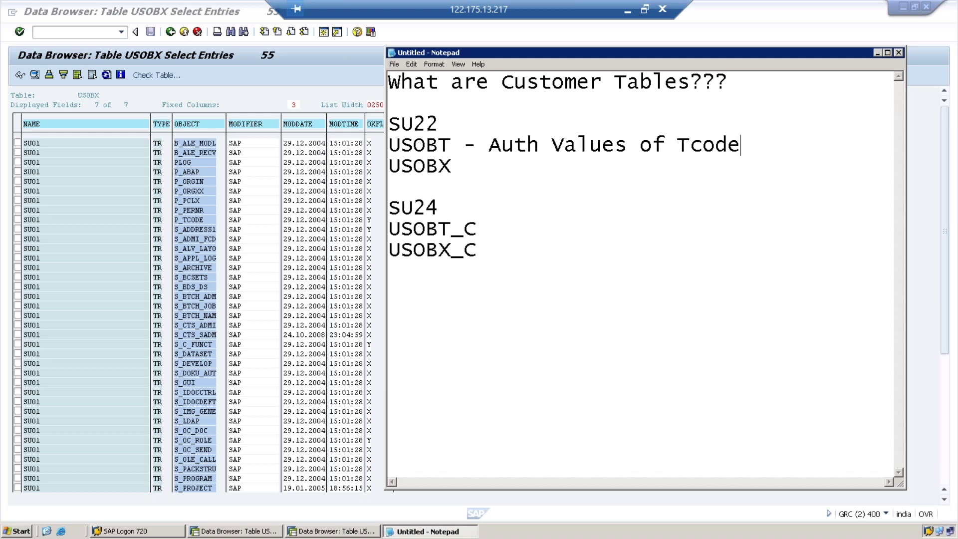
key(BackSpace)
key(BackSpace)
key(BackSpace)
key(BackSpace)
key(BackSpace)
key(BackSpace)
key(BackSpace)
key(BackSpace)
key(BackSpace)
key(BackSpace)
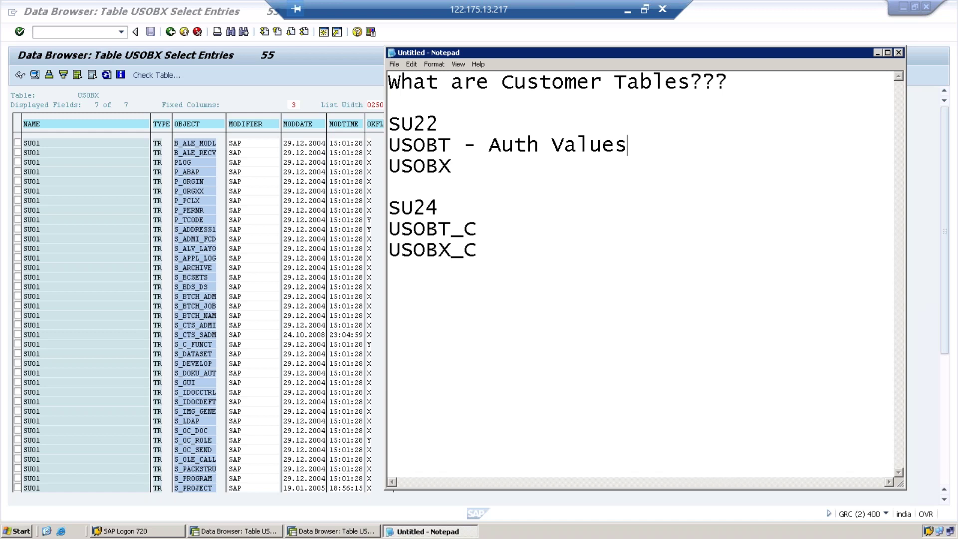
text(related to )
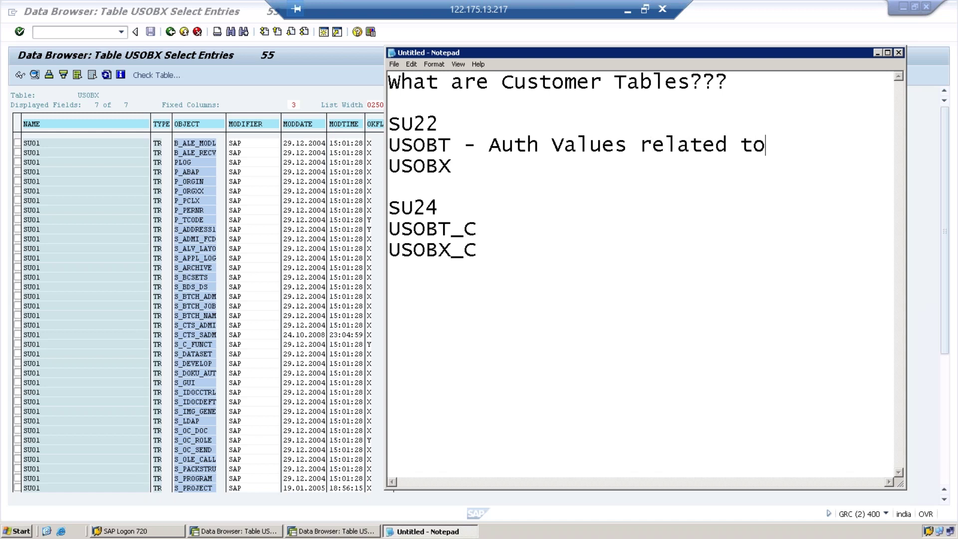
text(Tcode)
key(Return)
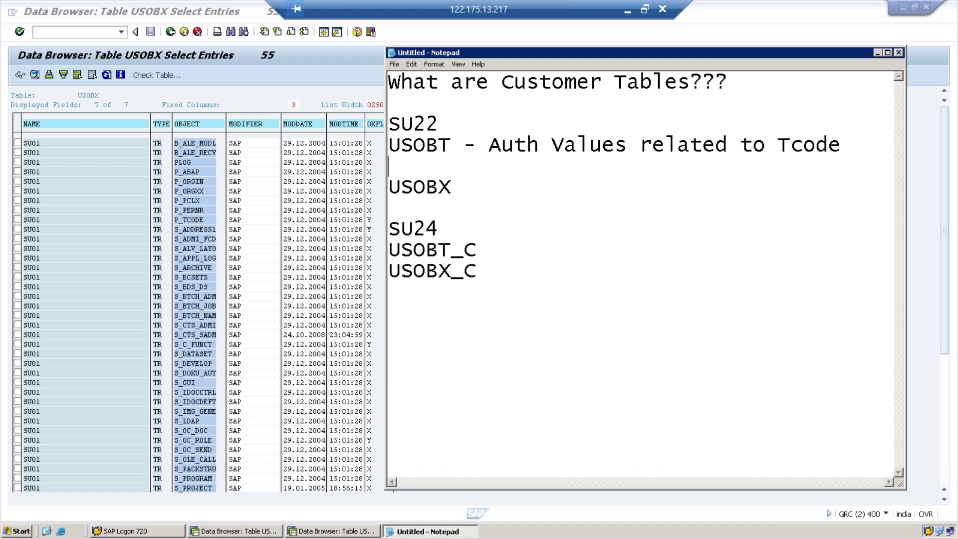
Step: Remove the blank line above USOBX and label it '- Check Indicators'
key(Delete)
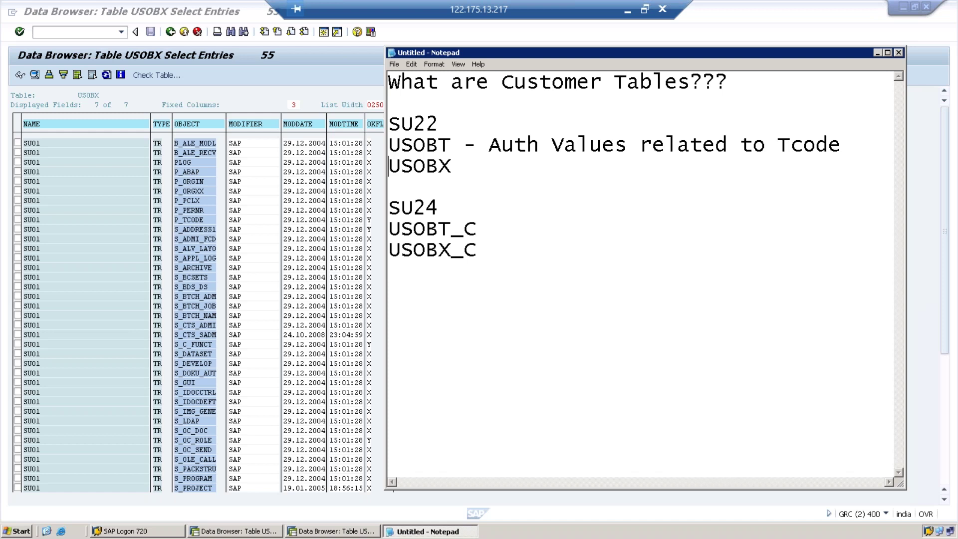
click(456, 161)
text(- Check )
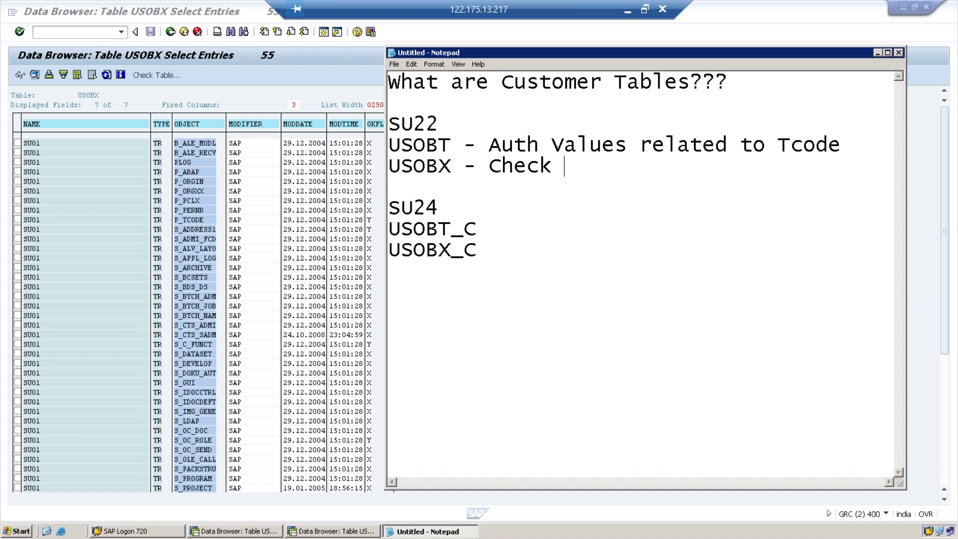
text(Indicator)
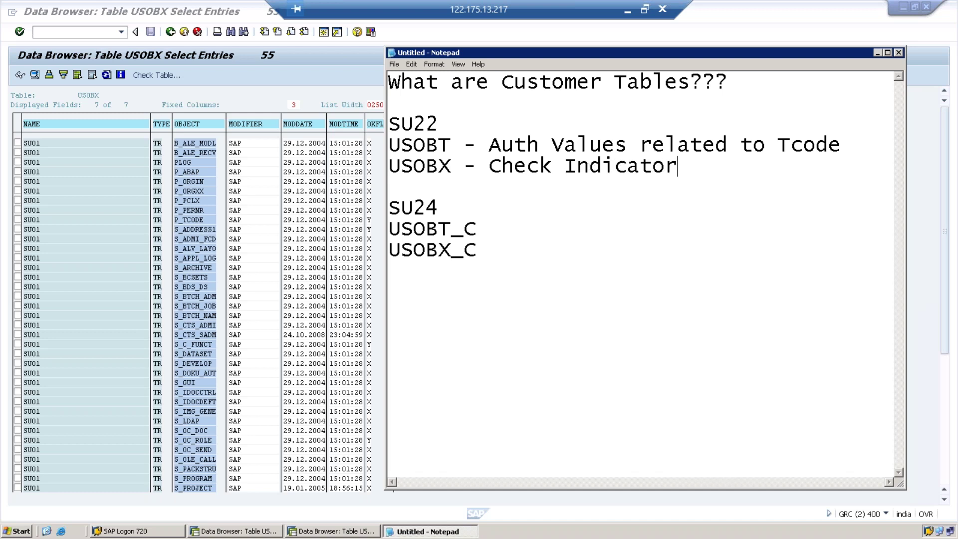
text(s)
click(170, 33)
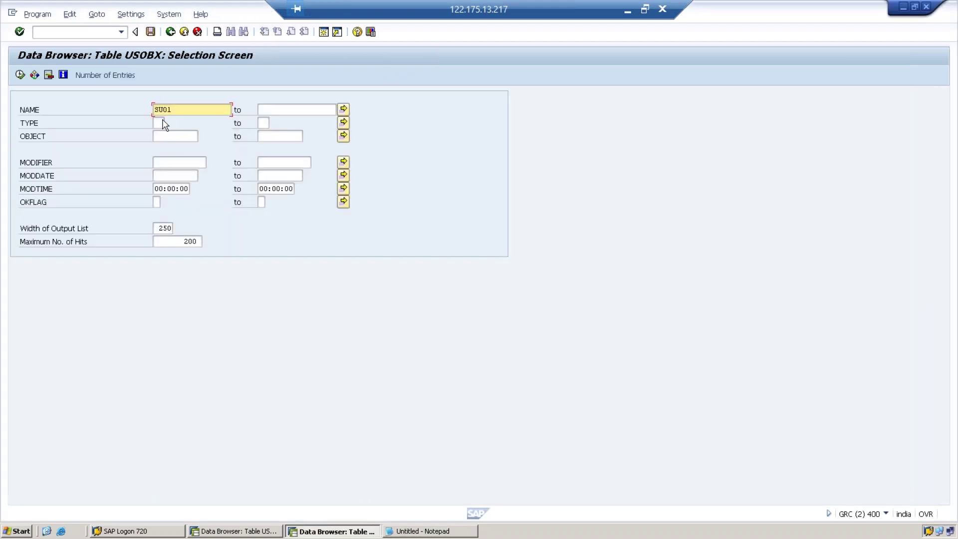
Step: Switch the Data Browser to table USOBX_C and list its 55 entries for SU01
click(170, 31)
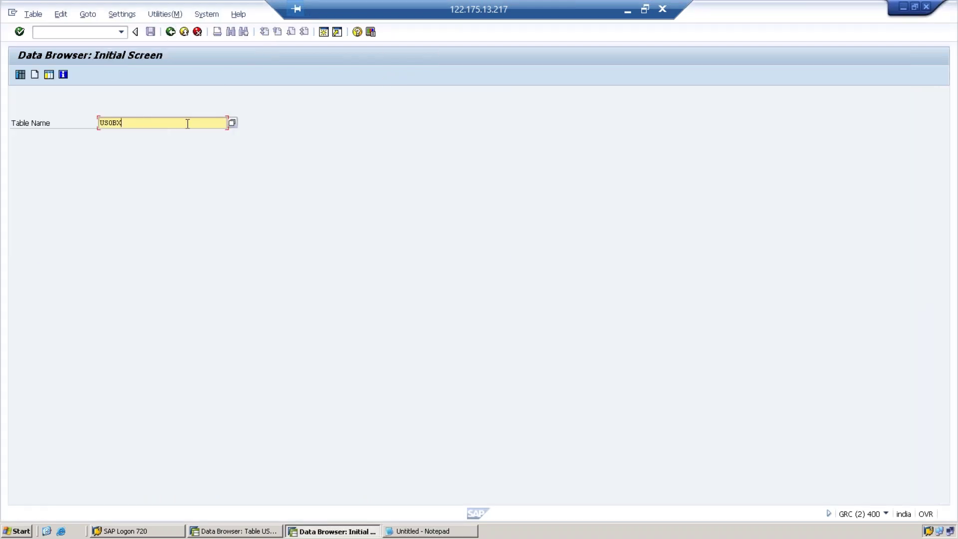
text(_C)
click(20, 74)
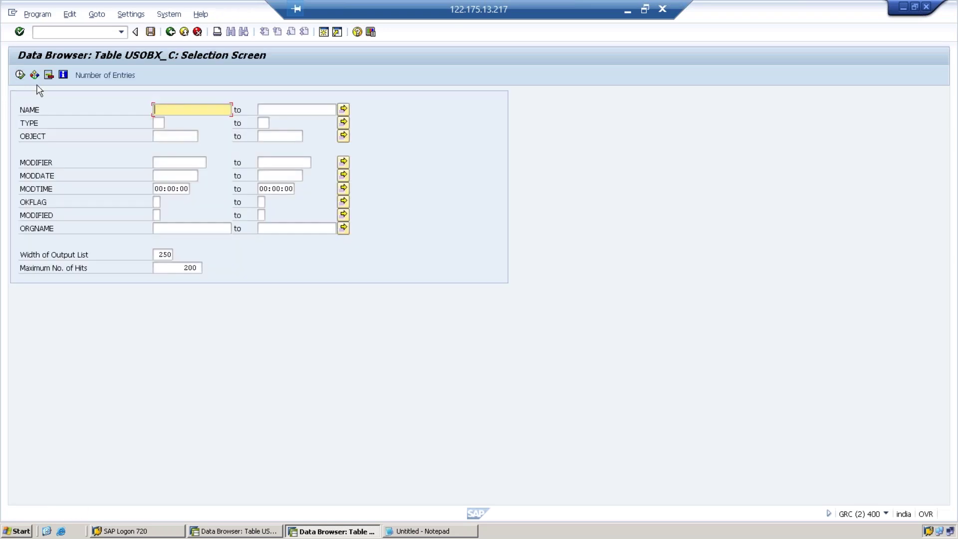
text(SU01)
click(20, 76)
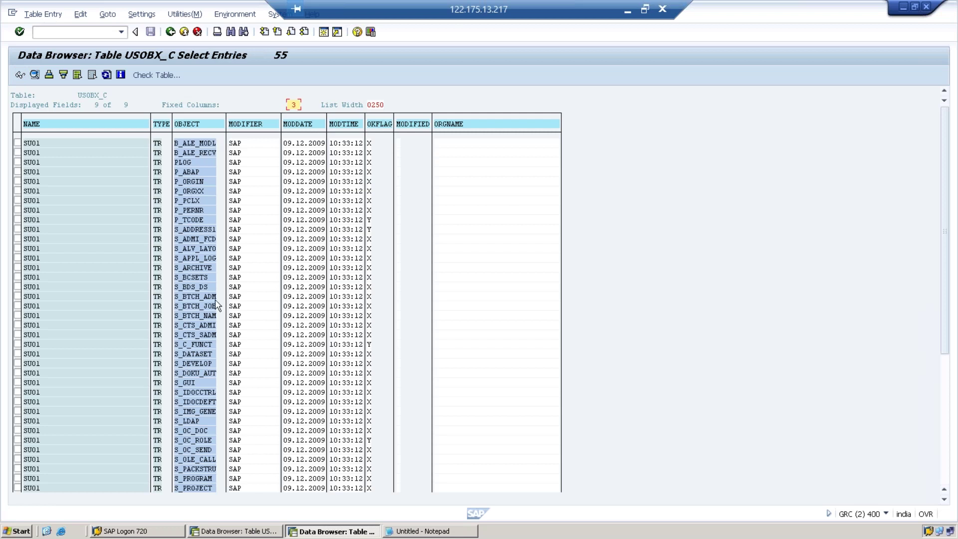
Step: Restrict the USOBX_C selection for SU01 to OKFLAG Y and rerun it
click(170, 31)
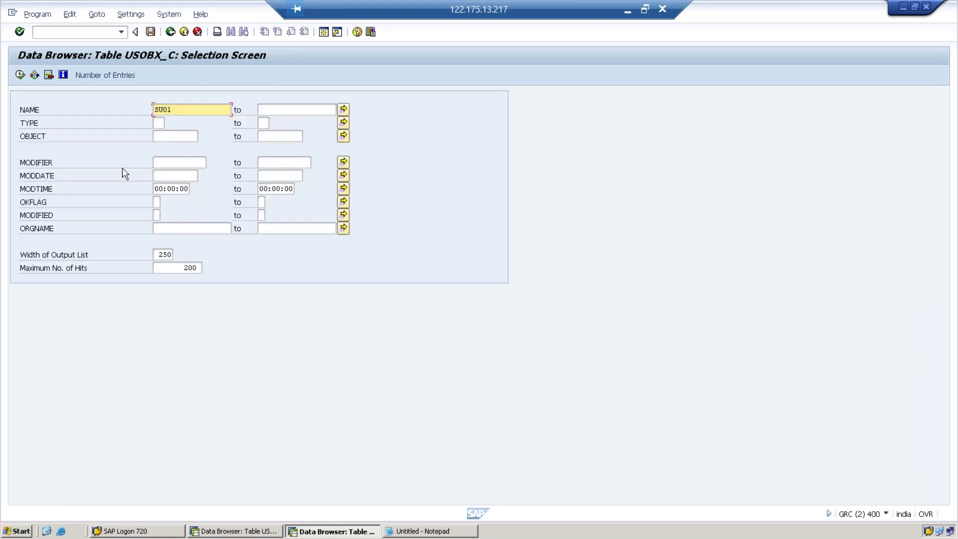
click(157, 202)
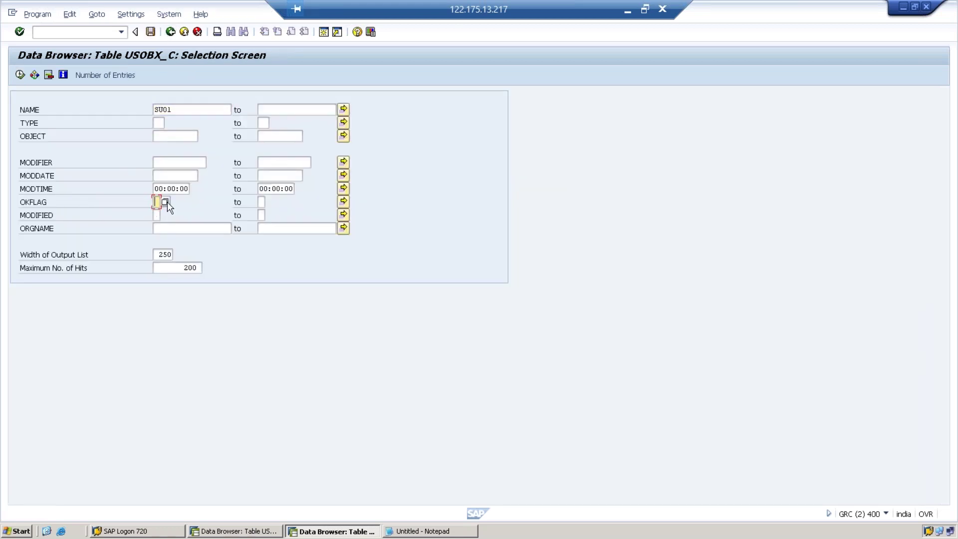
click(166, 202)
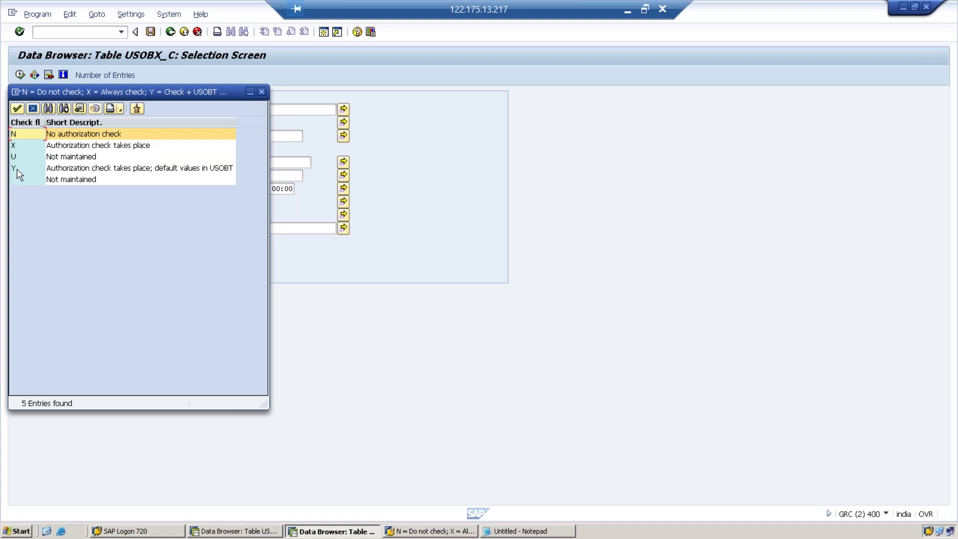
double_click(17, 170)
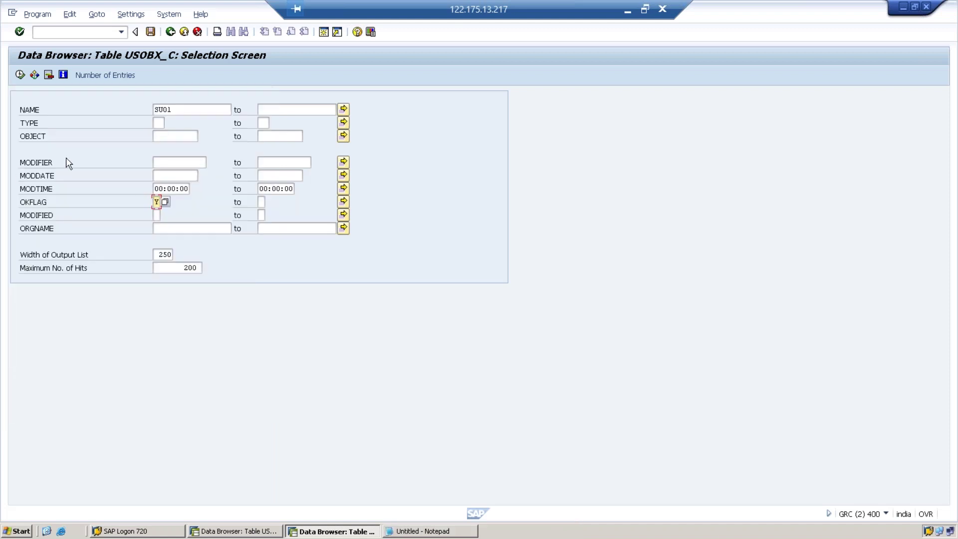
click(20, 75)
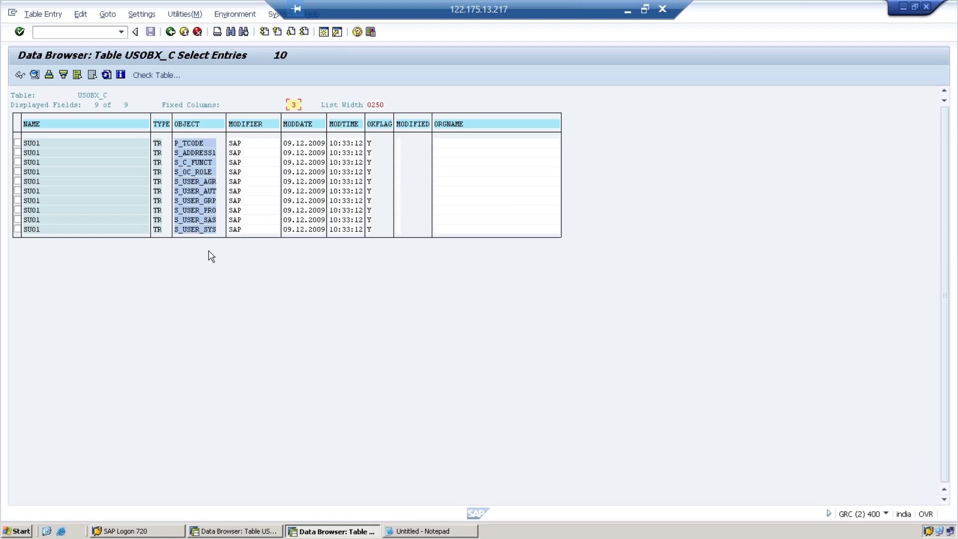
click(227, 531)
Step: Switch to table USOBT_C and list its 38 entries for SU01
click(170, 31)
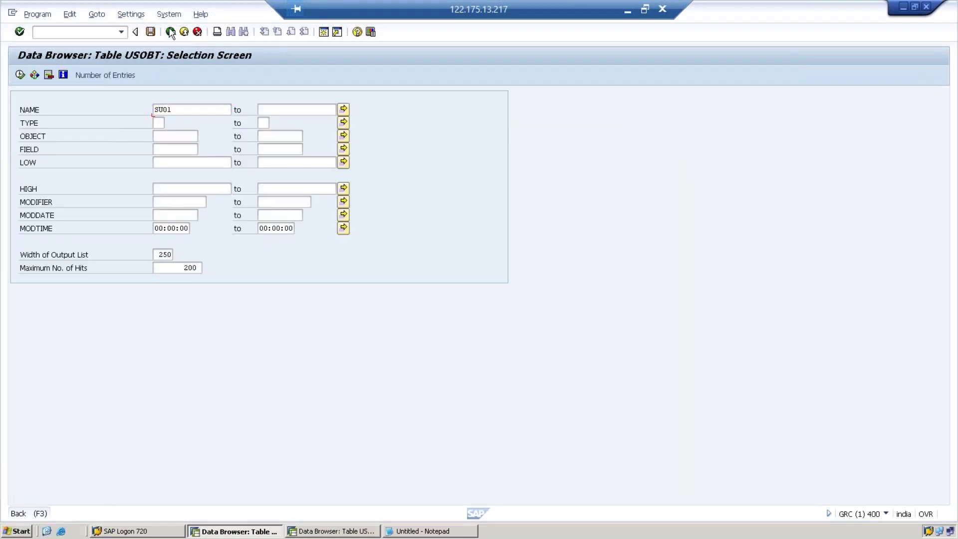
click(170, 31)
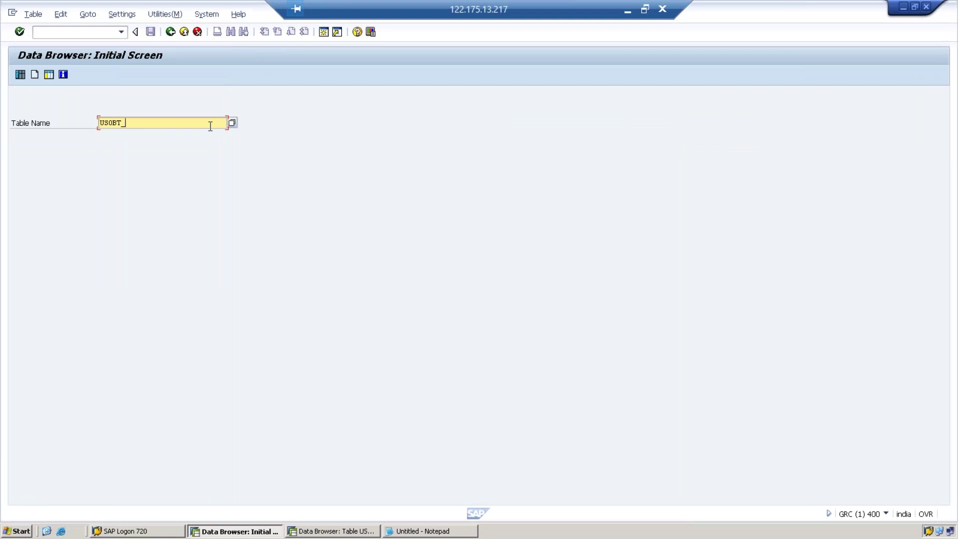
click(20, 75)
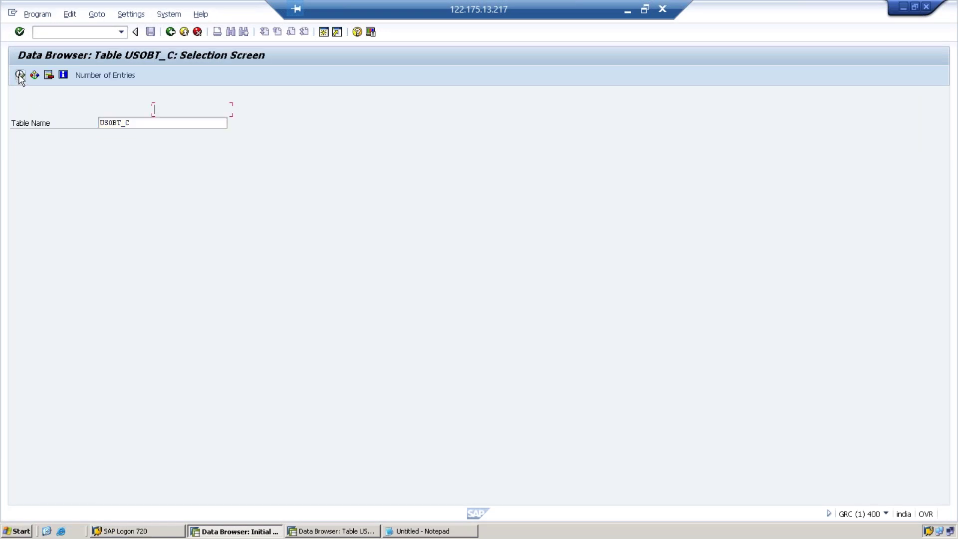
click(177, 110)
click(175, 118)
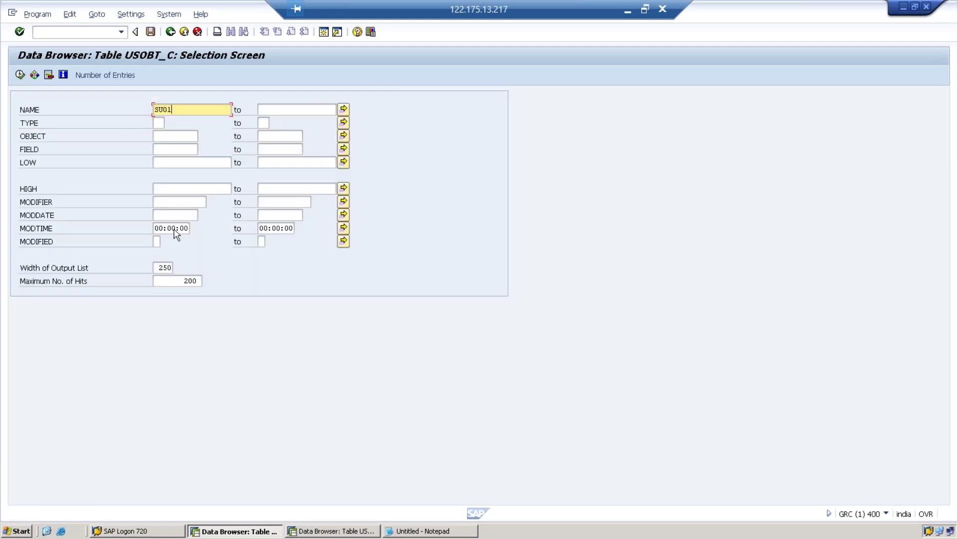
click(156, 241)
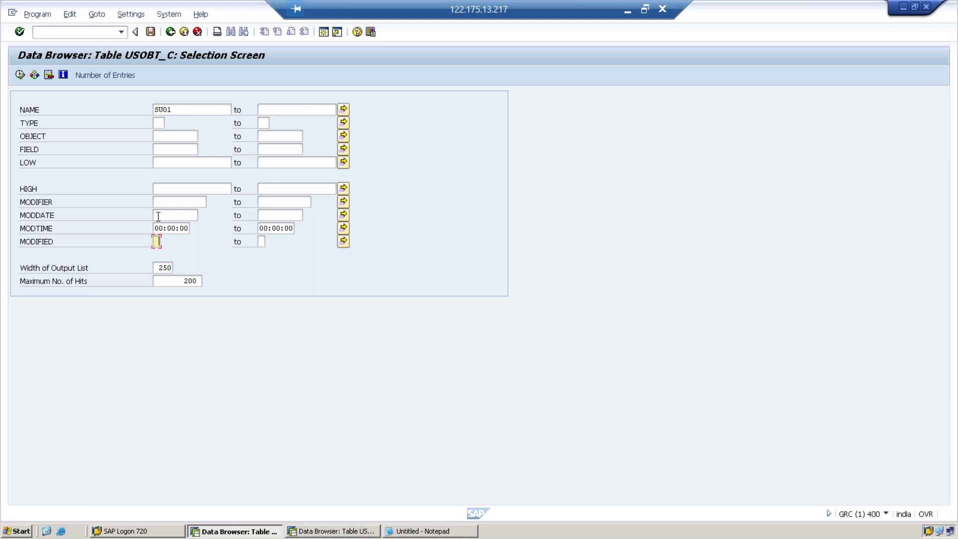
click(20, 75)
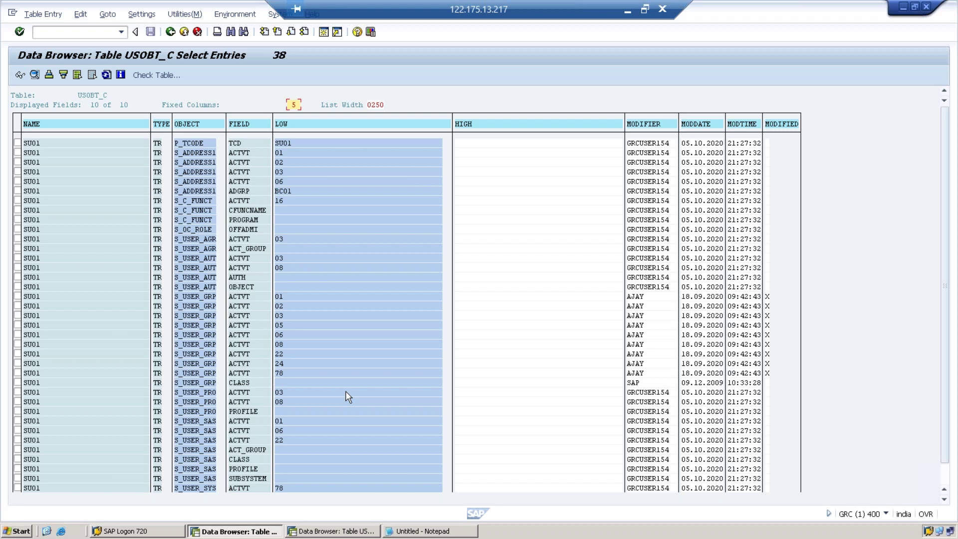
Step: Minimize and restore the remote session, then bring Notepad to the front
click(627, 10)
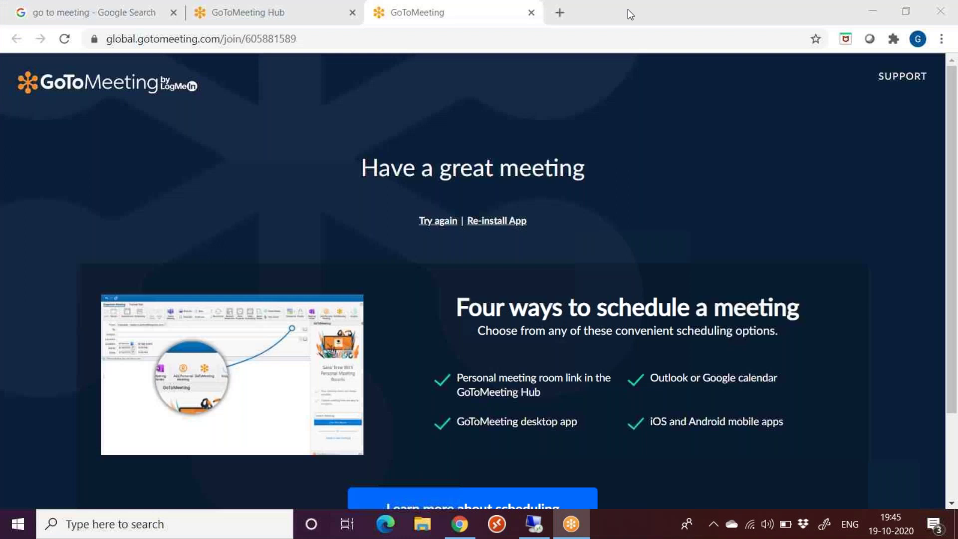
click(534, 524)
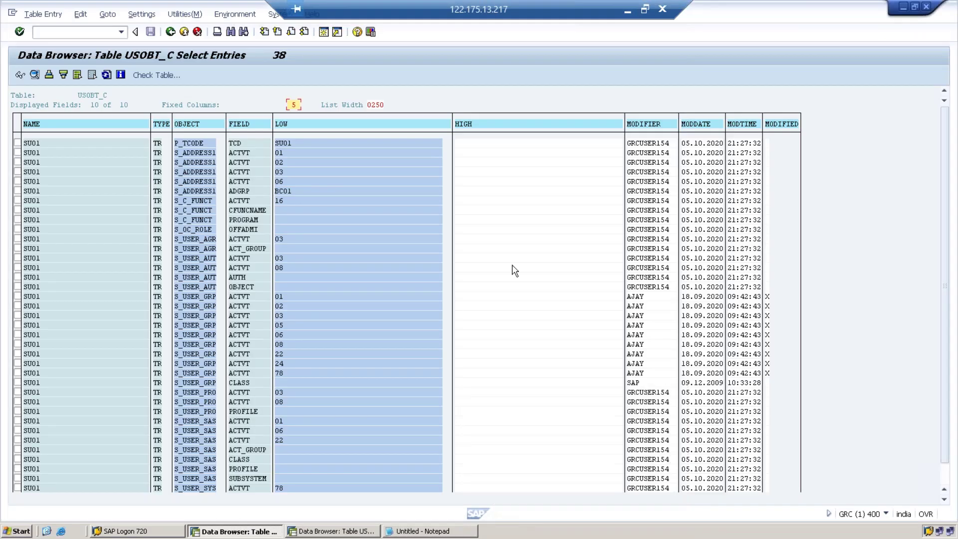
click(417, 531)
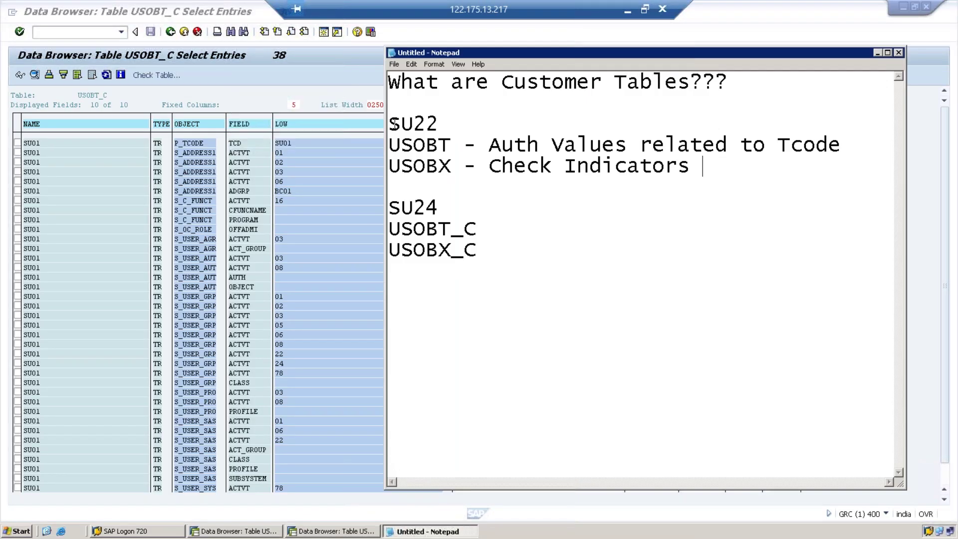
Step: Highlight SU22, SU24, the title and each table name in the notes while explaining
drag(393, 124, 452, 123)
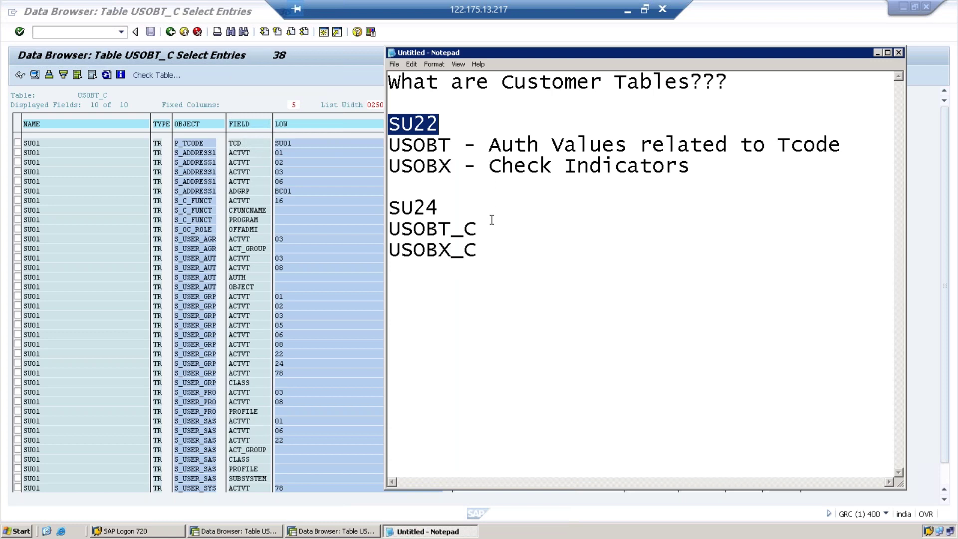
drag(393, 207, 443, 207)
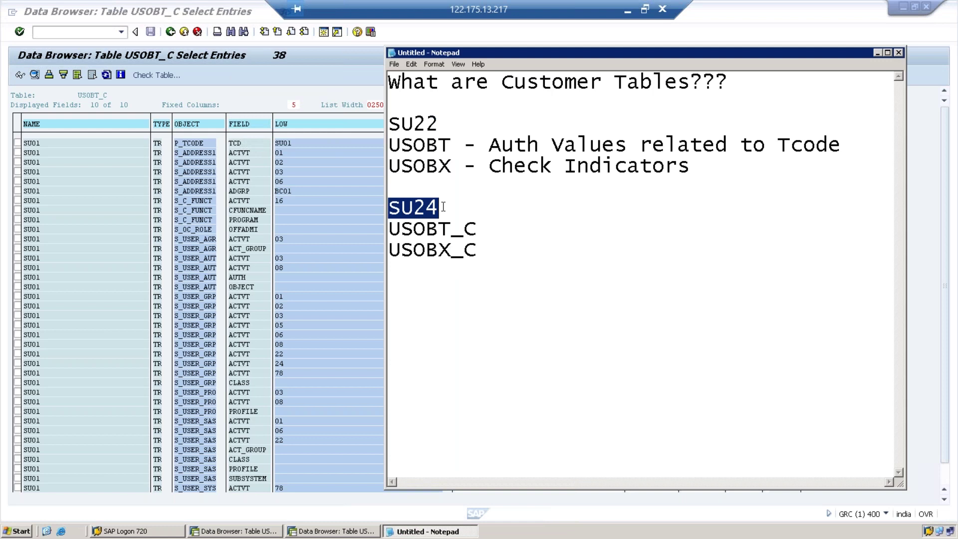
click(548, 225)
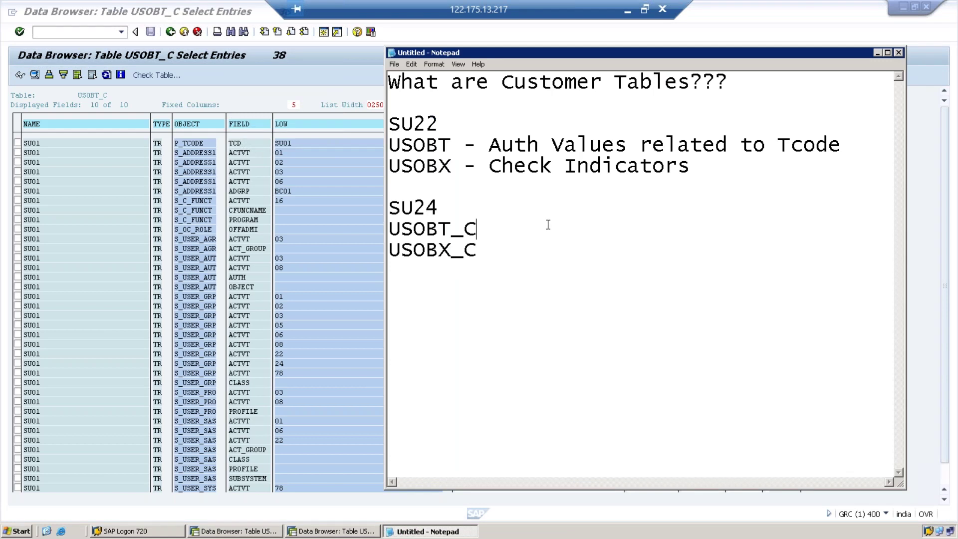
drag(755, 83, 385, 83)
drag(476, 252, 368, 230)
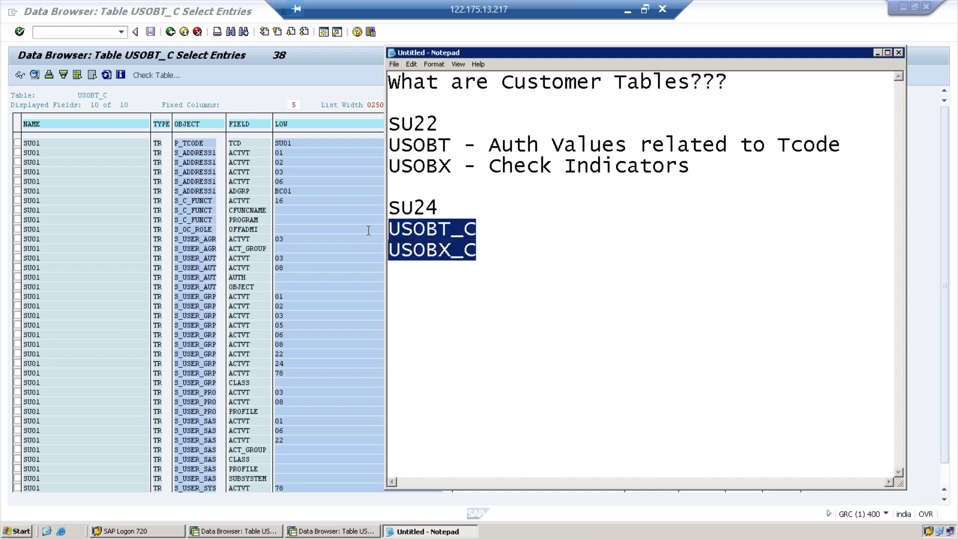
click(491, 265)
click(449, 142)
drag(448, 142, 389, 145)
drag(489, 144, 741, 145)
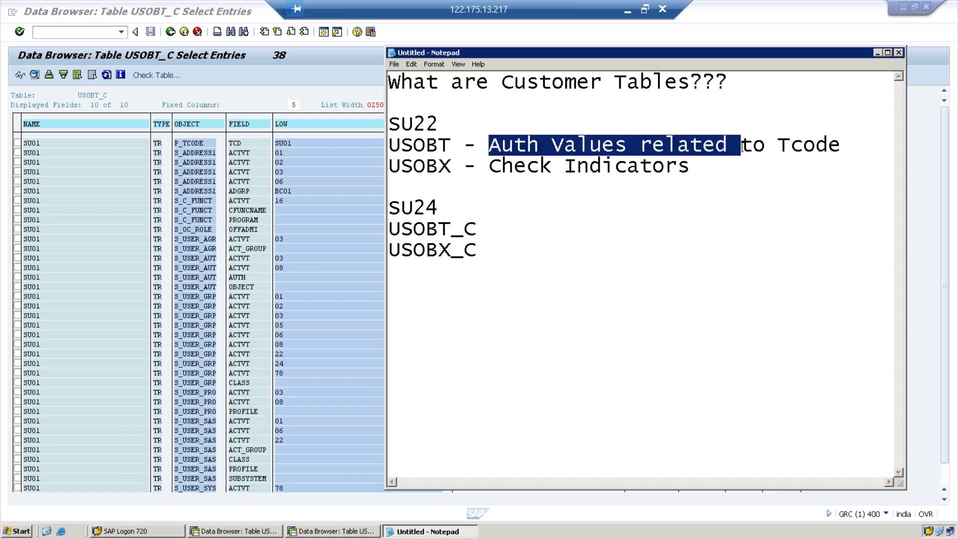
drag(451, 230, 380, 230)
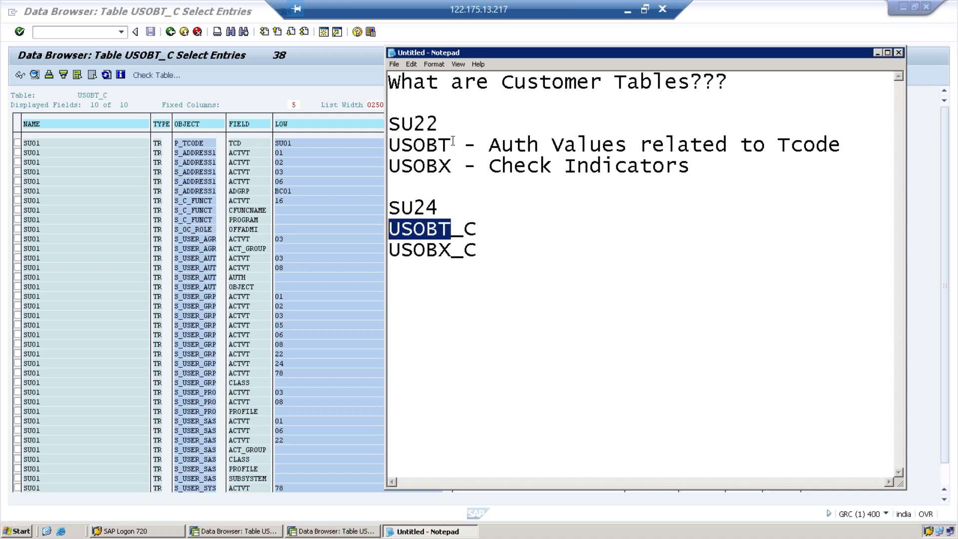
drag(453, 168, 371, 171)
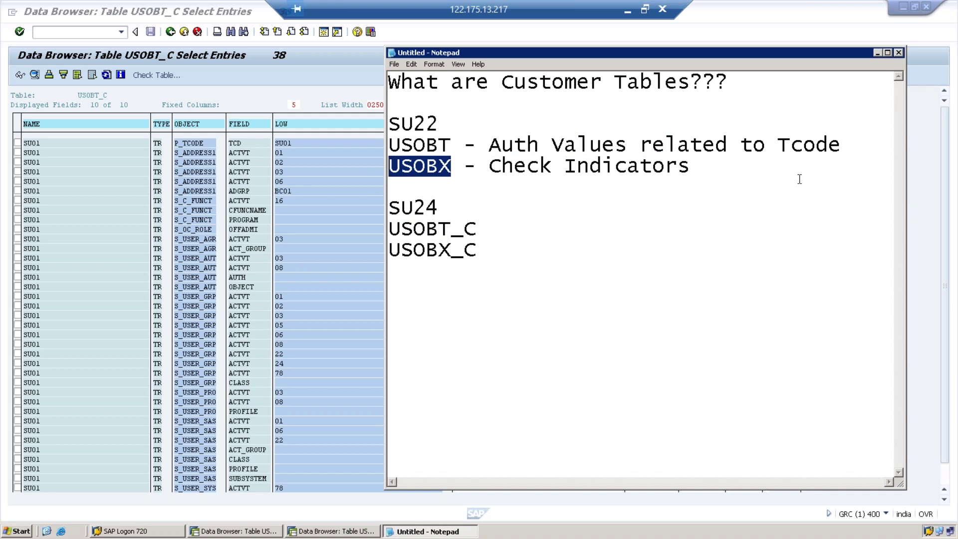
click(542, 314)
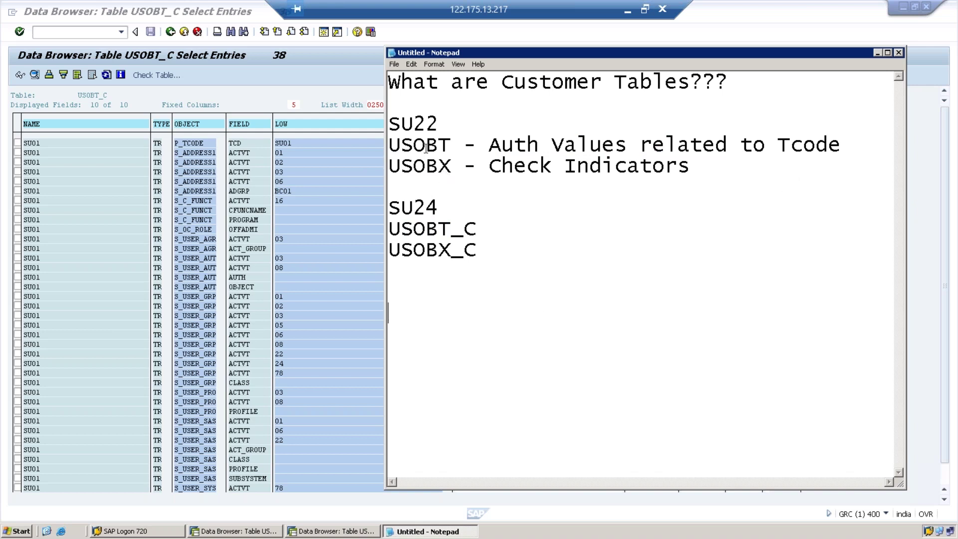
Step: Open and close the File menu without saving, then restore the remote session to a window
click(394, 64)
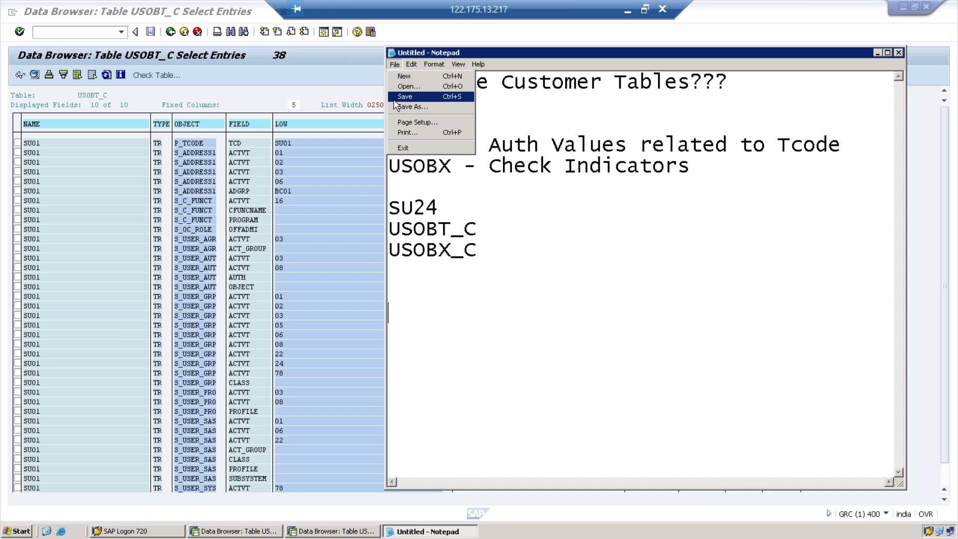
click(604, 236)
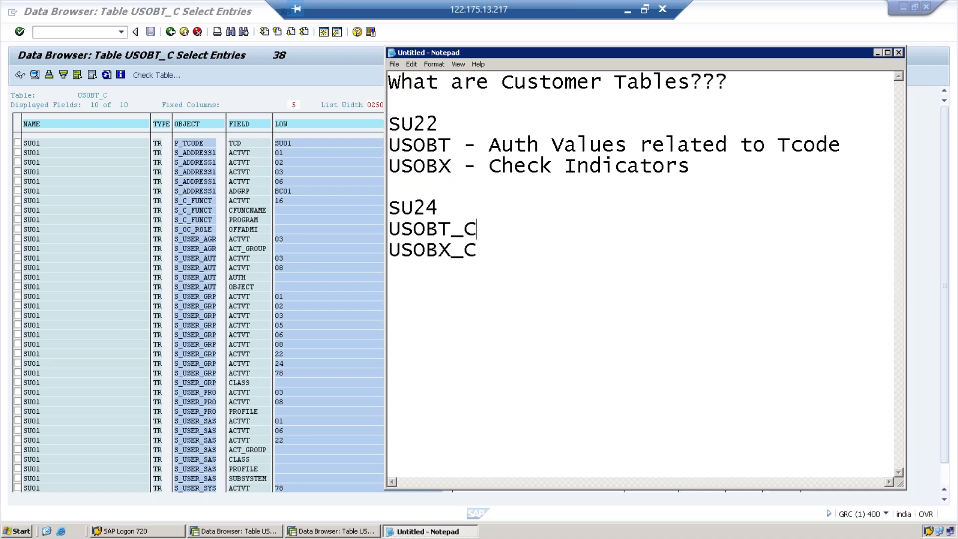
click(644, 9)
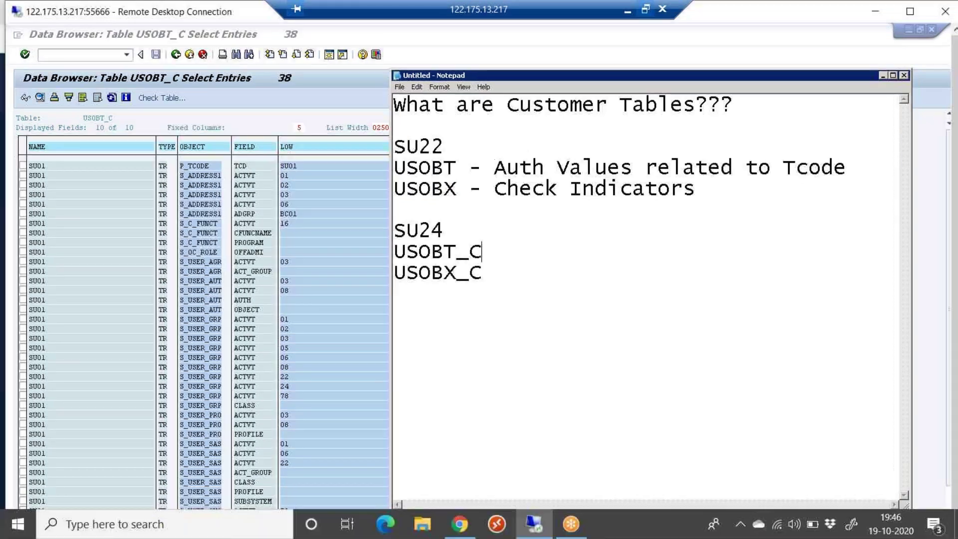